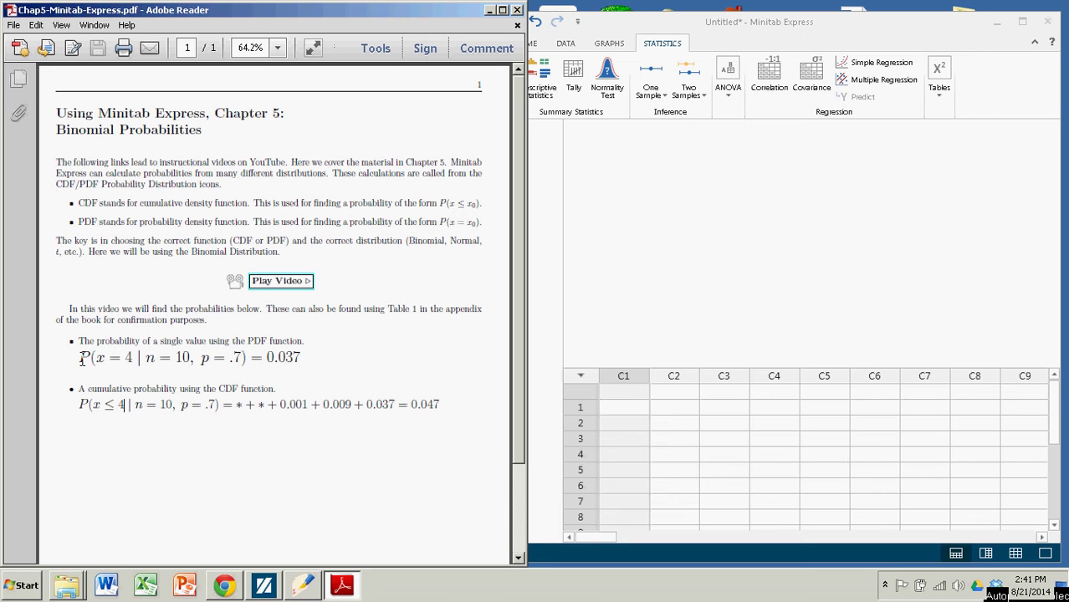
Highlight the handout's P(x = 4) expression and its answer 0.037
drag(78, 358, 237, 358)
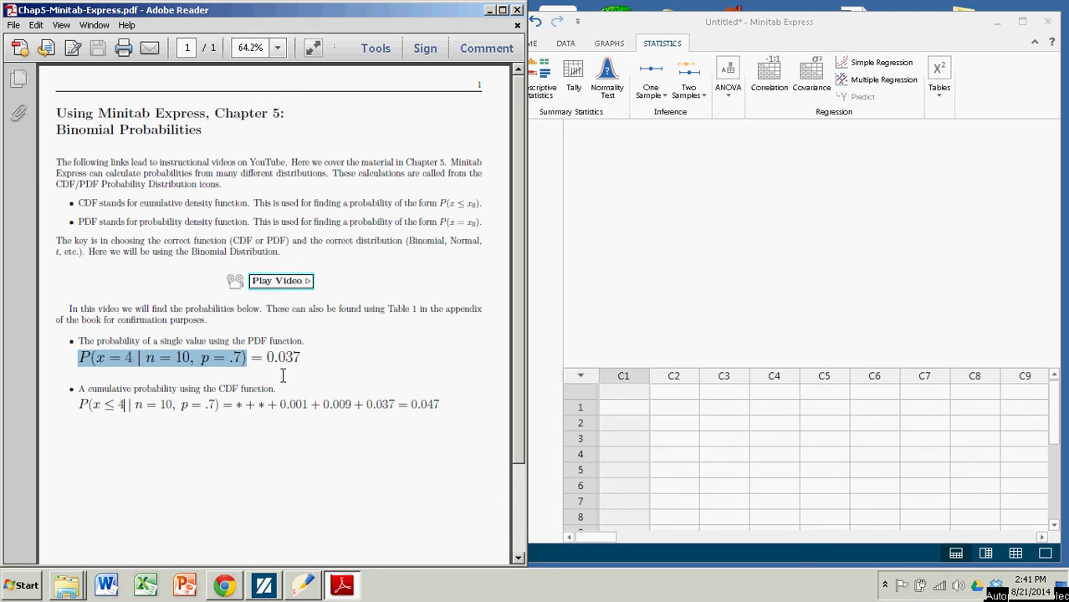
click(268, 357)
drag(268, 357, 300, 358)
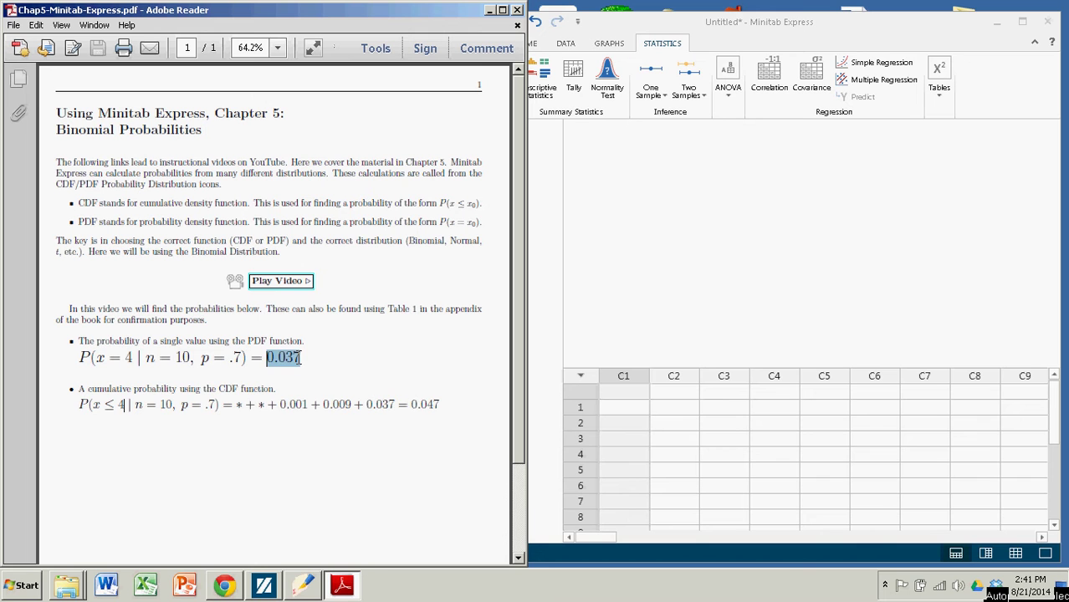
key(Right)
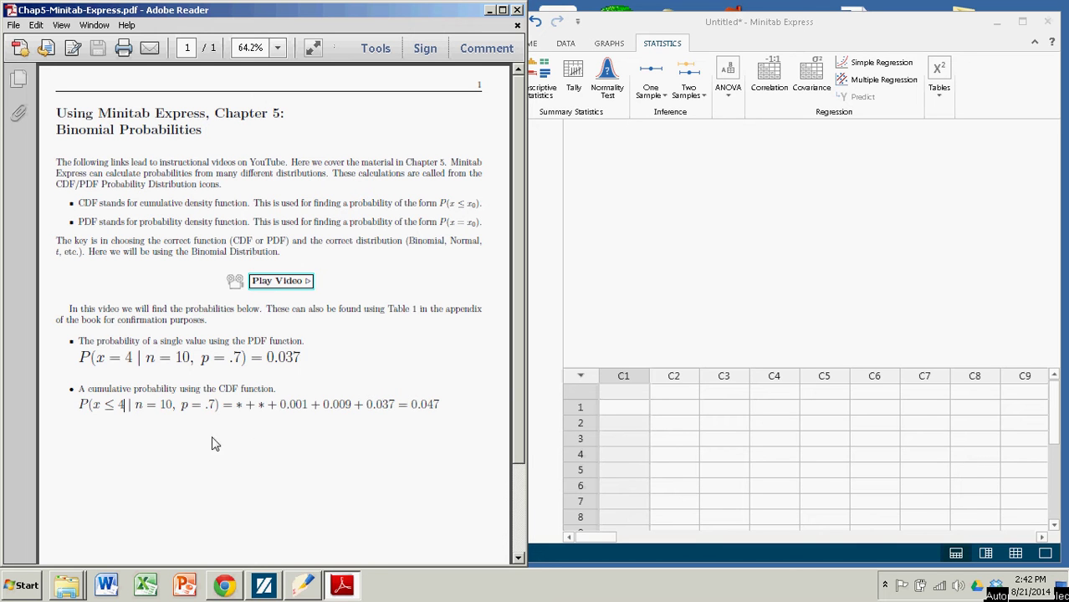
Highlight the cumulative probability expression and its summed terms, then point out P(x = 4) again
drag(79, 405, 211, 405)
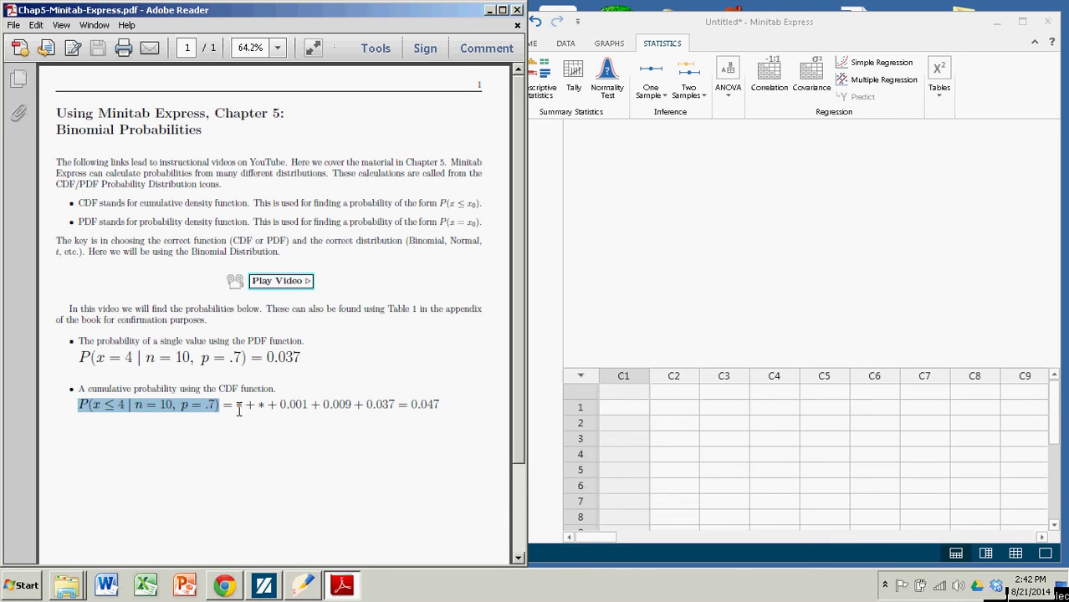
click(239, 409)
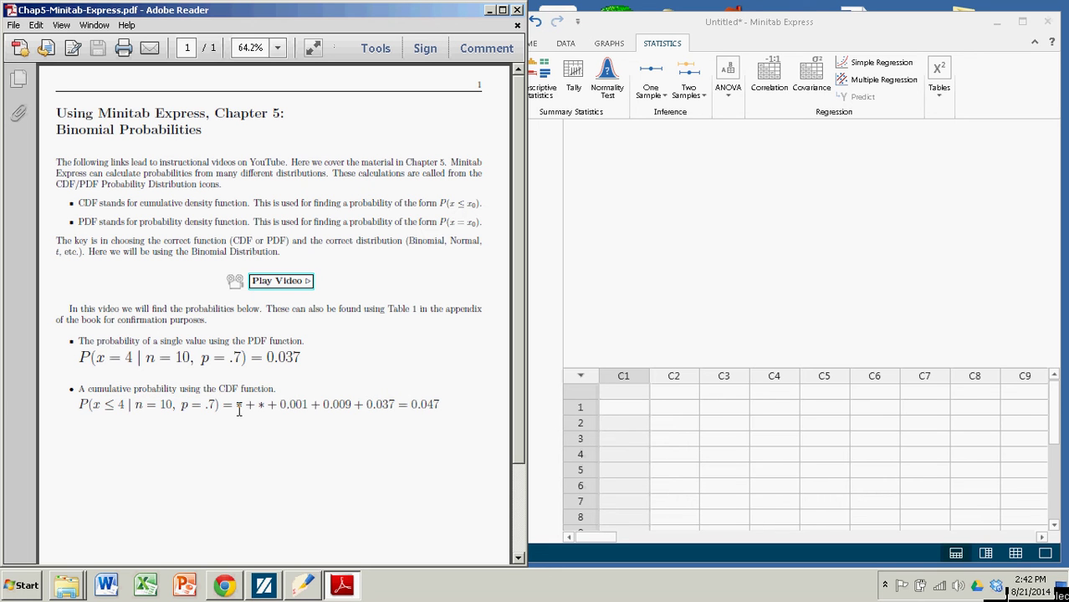
drag(235, 408, 240, 407)
drag(279, 406, 395, 407)
click(327, 406)
click(309, 441)
drag(79, 358, 141, 360)
In Minitab Express, open Statistics > Probability Distributions > CDF/PDF > Probability (PDF)
click(676, 279)
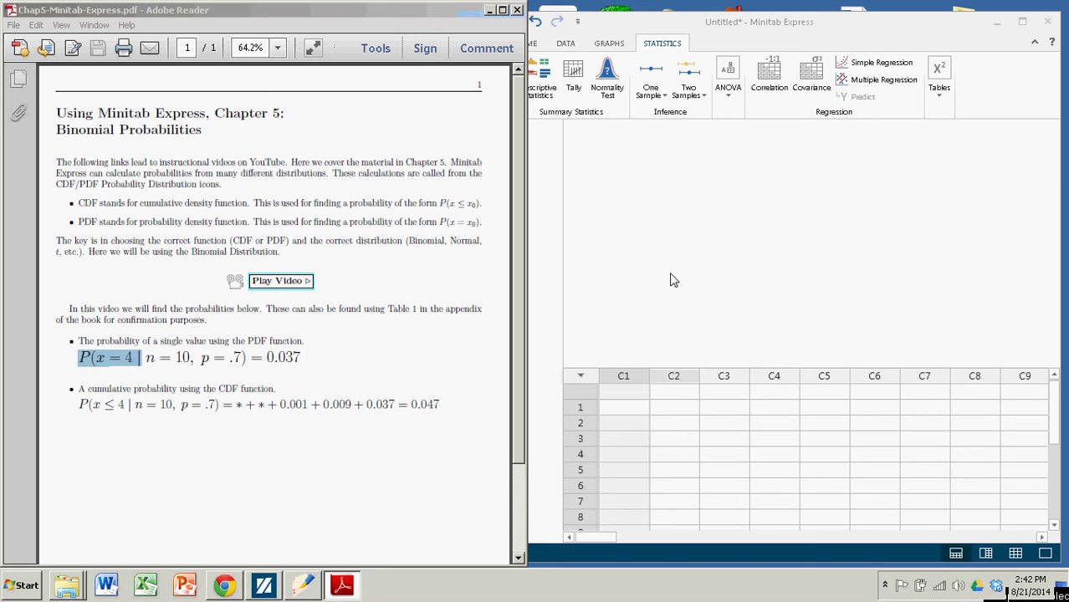
click(525, 46)
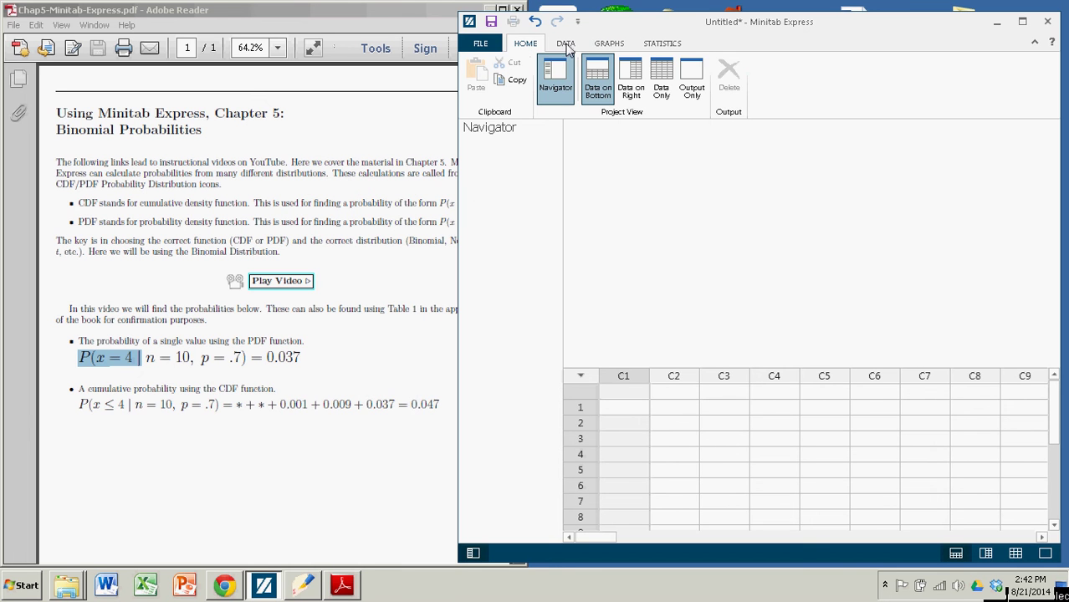
click(663, 46)
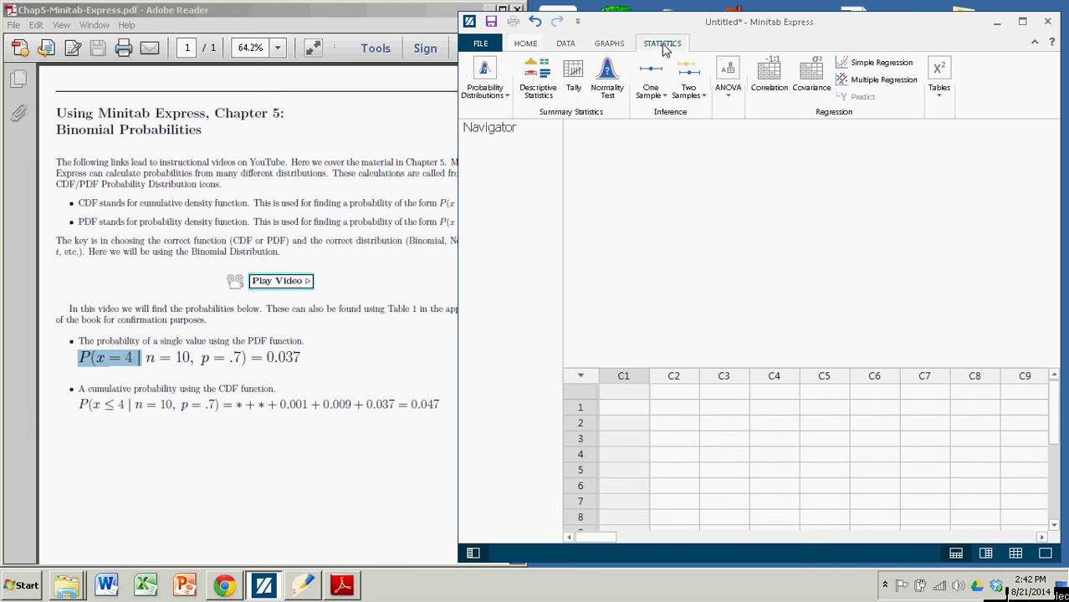
click(505, 97)
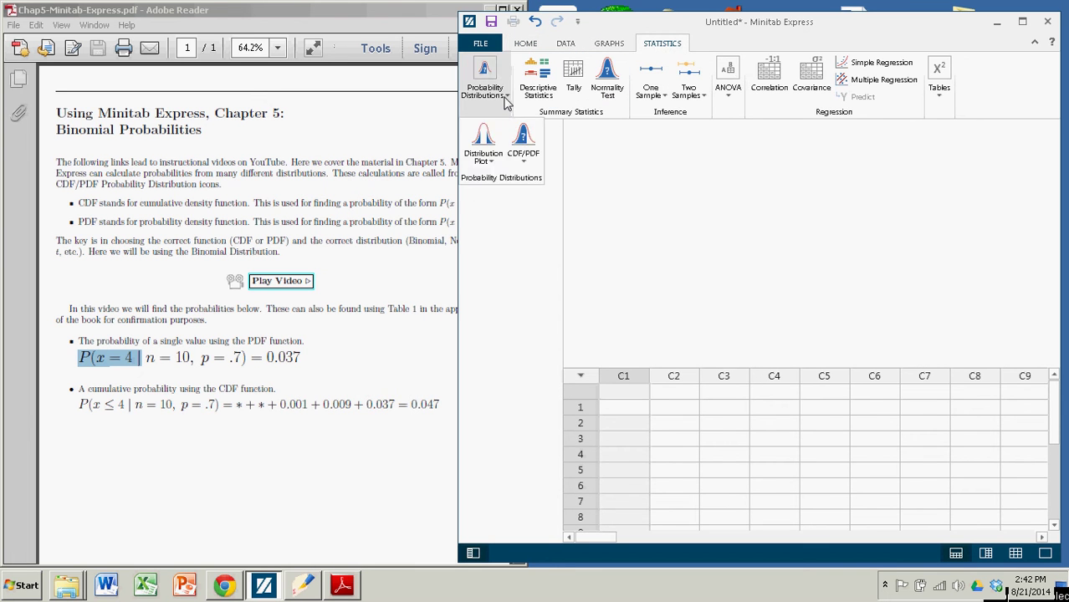
click(525, 167)
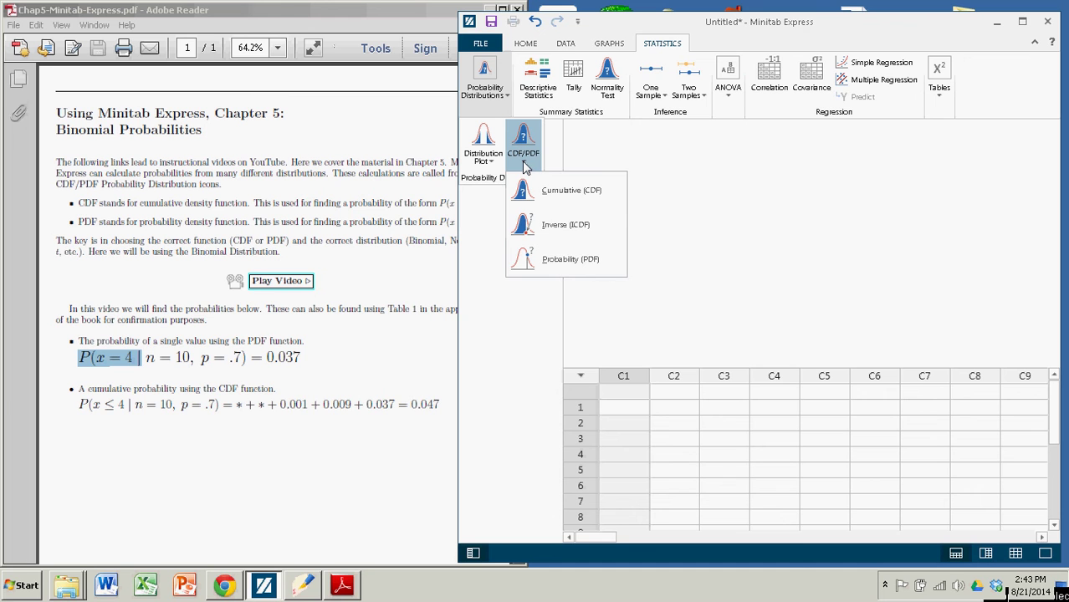
click(548, 261)
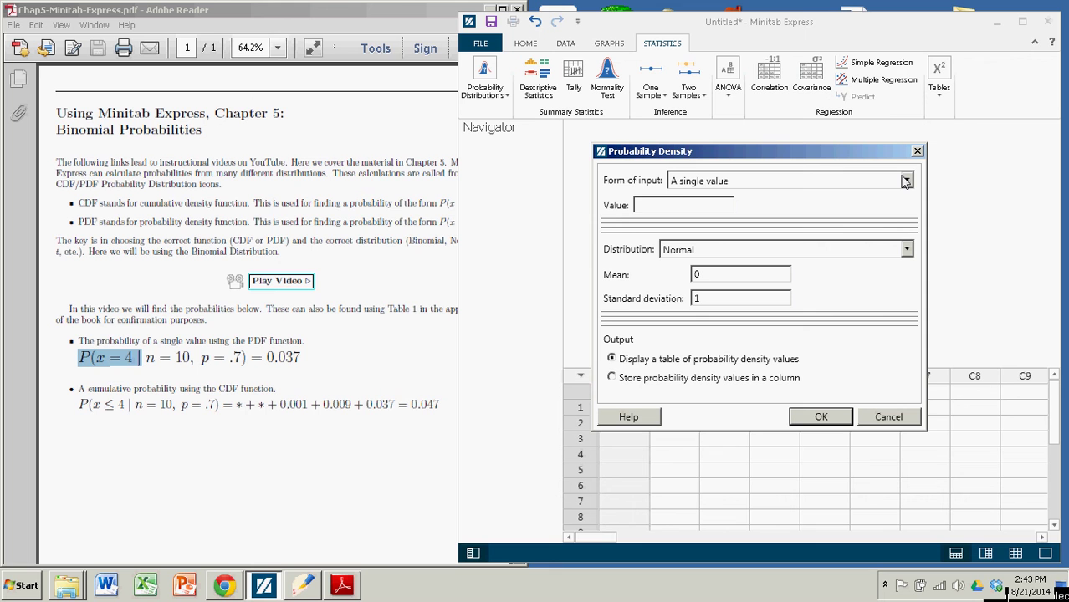
Enter single value 4, Binomial distribution, 10 trials and event probability .7
click(655, 204)
text(4)
click(821, 183)
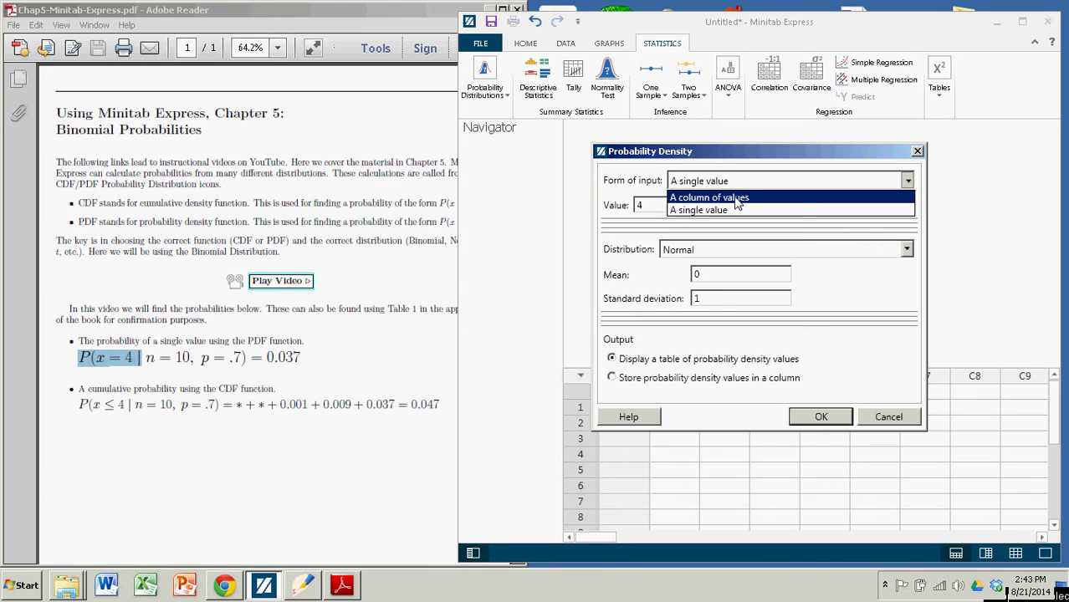
click(637, 186)
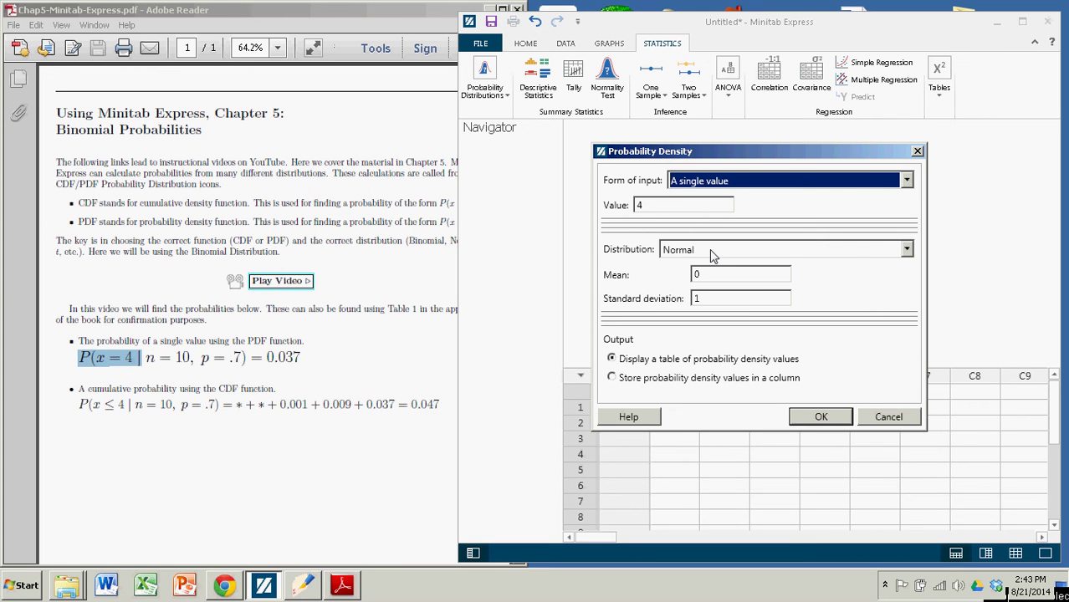
click(907, 250)
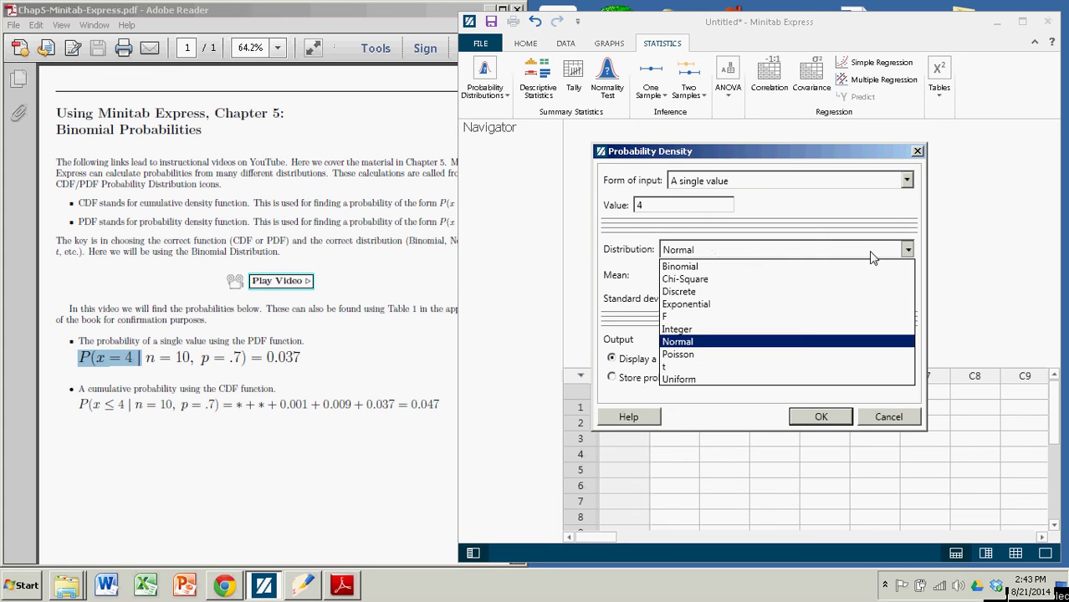
click(695, 267)
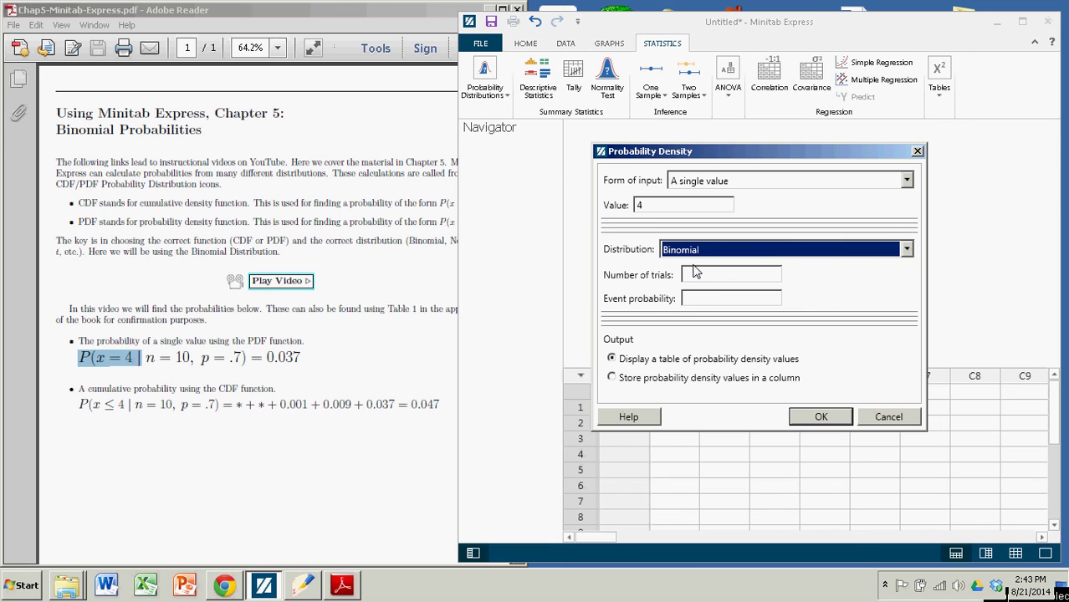
click(698, 275)
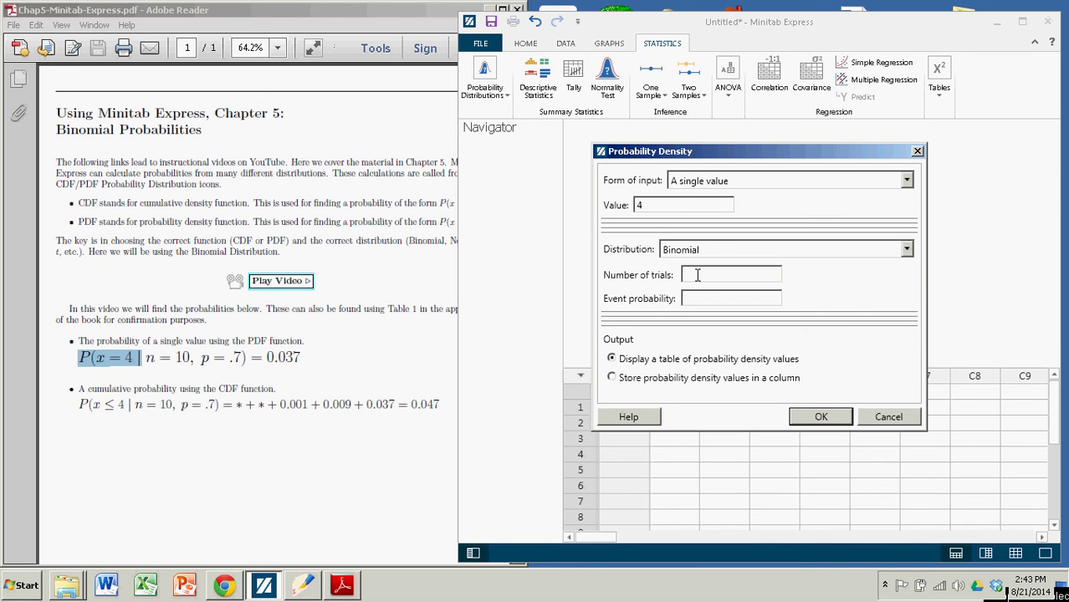
text(10)
click(698, 298)
text(.7)
Run the PDF calculation, then highlight the handout's 0.037 answer and the P(x ≤ 4 expression
click(807, 417)
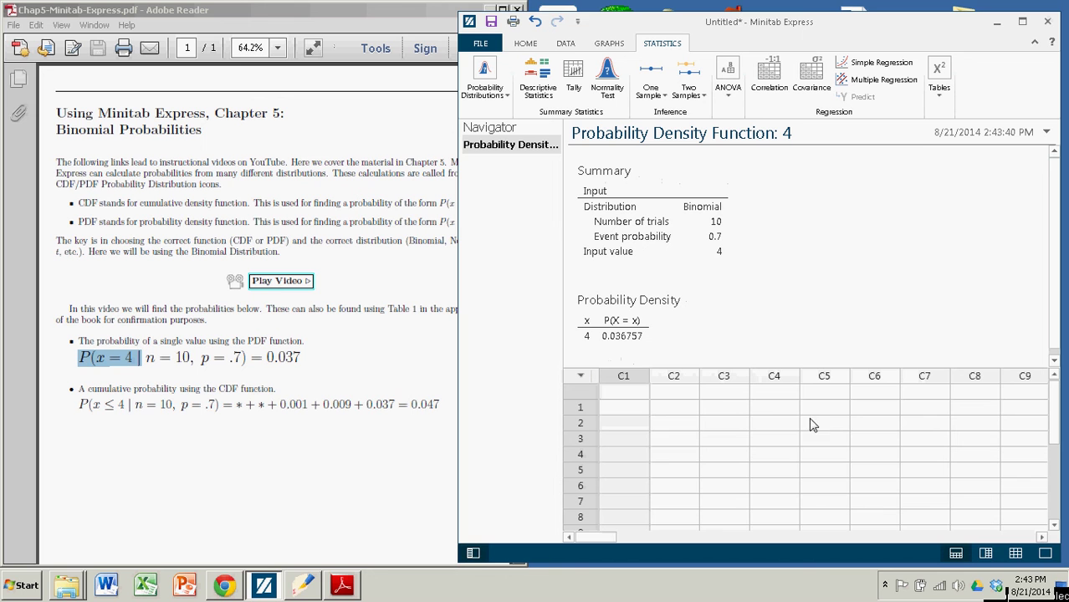
click(612, 329)
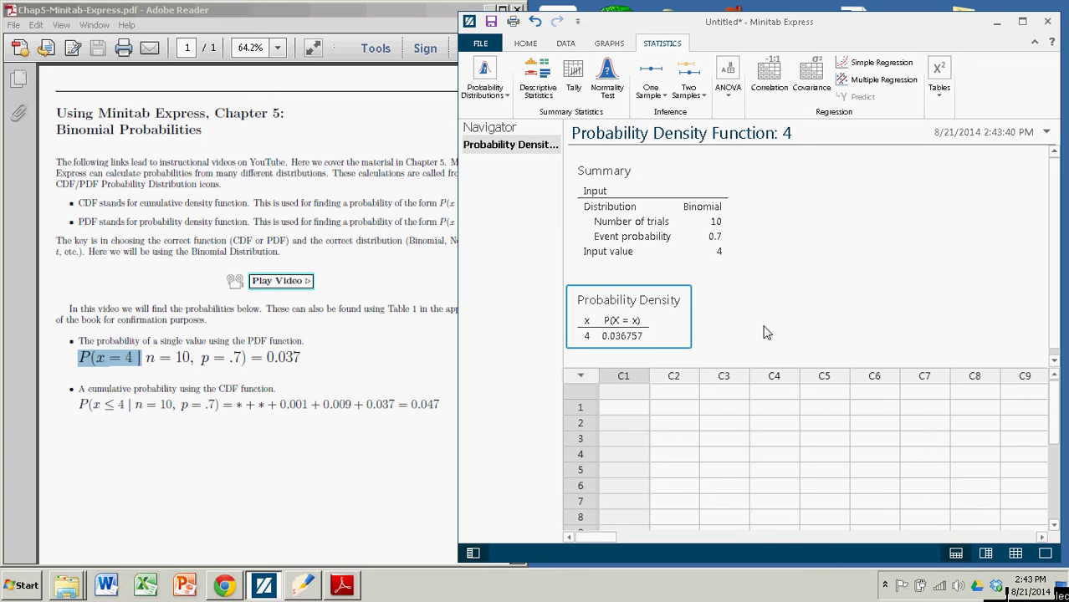
click(293, 356)
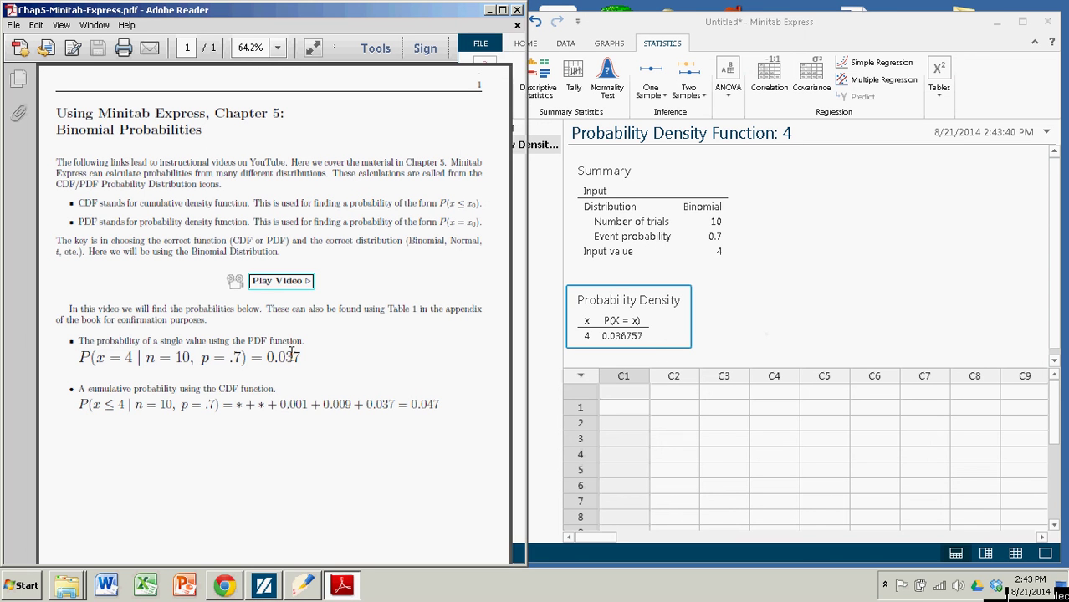
drag(267, 357, 307, 359)
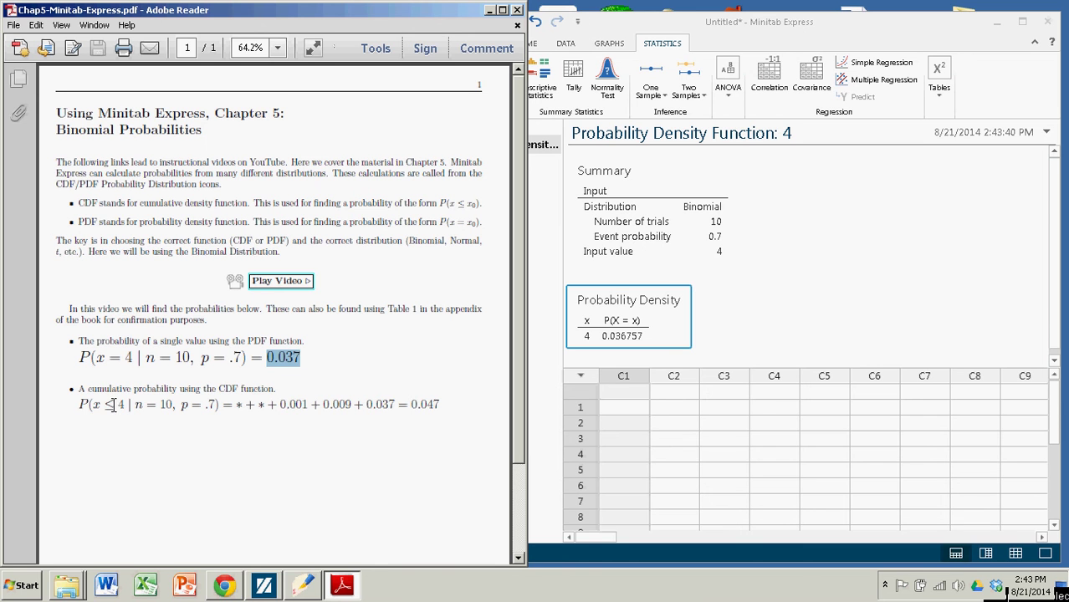
drag(79, 404, 125, 405)
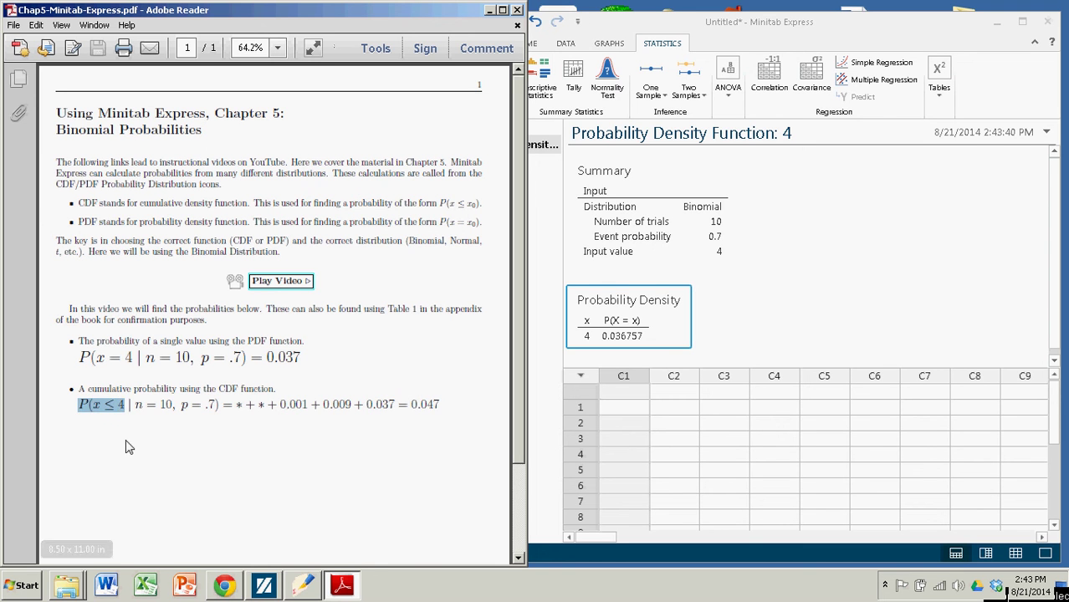
In Minitab Express, open Probability Distributions > CDF/PDF > Cumulative (CDF)
click(837, 301)
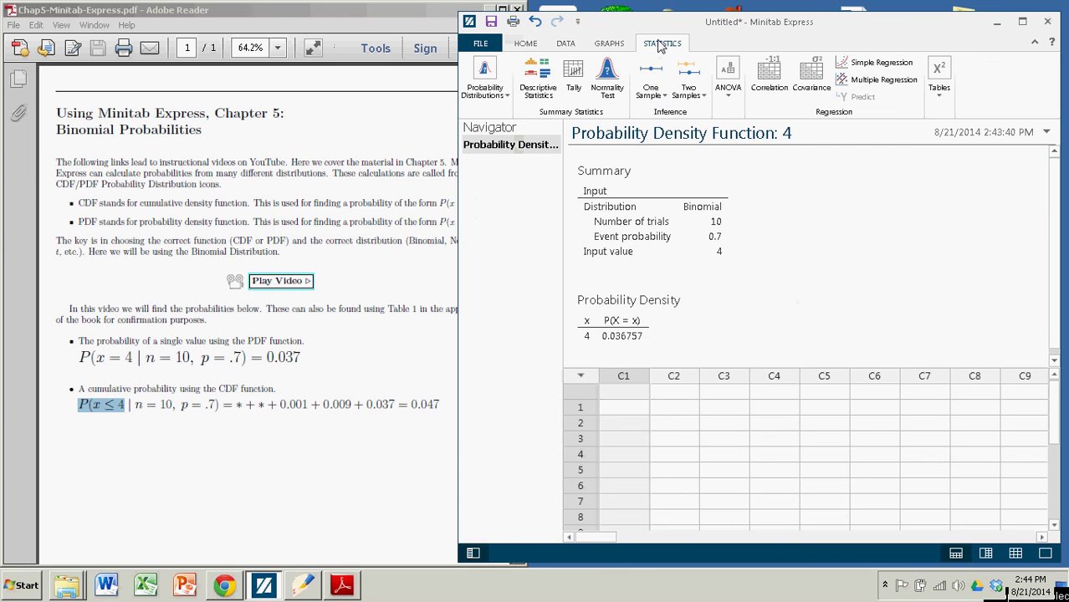
click(505, 99)
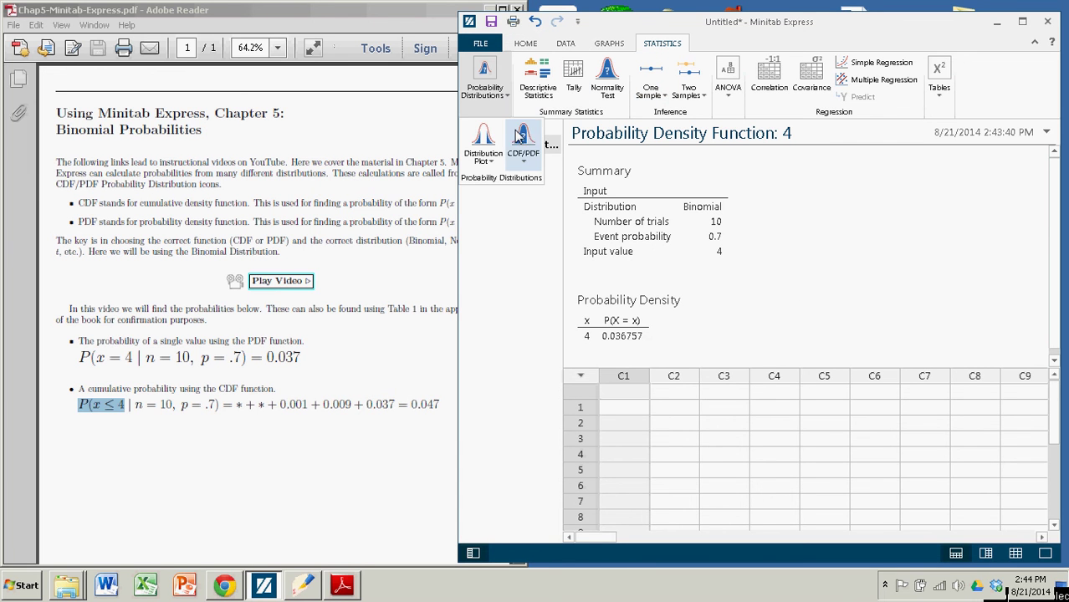
click(524, 164)
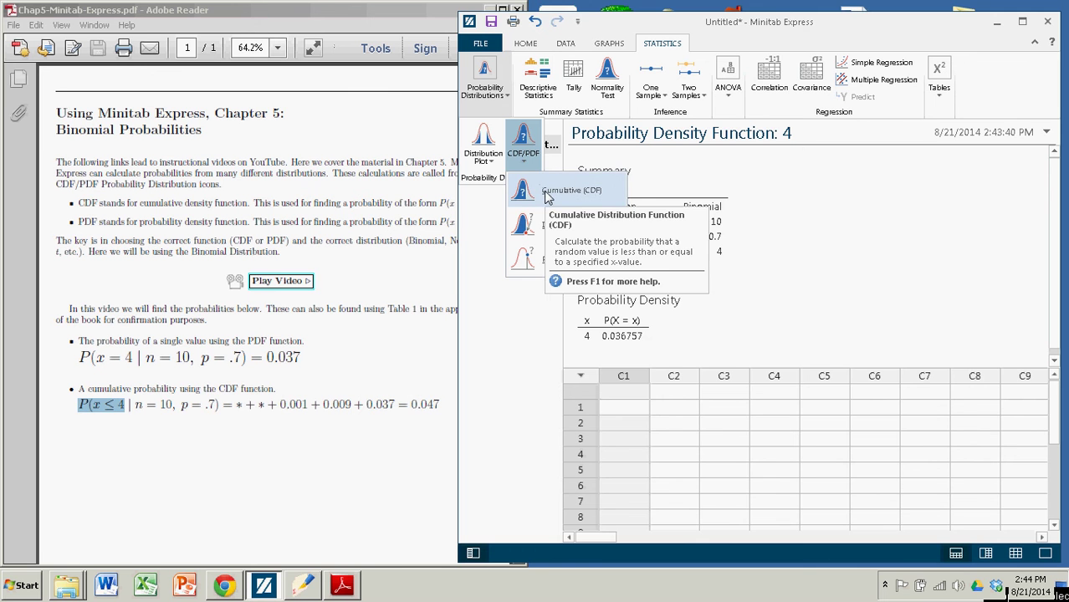
click(548, 195)
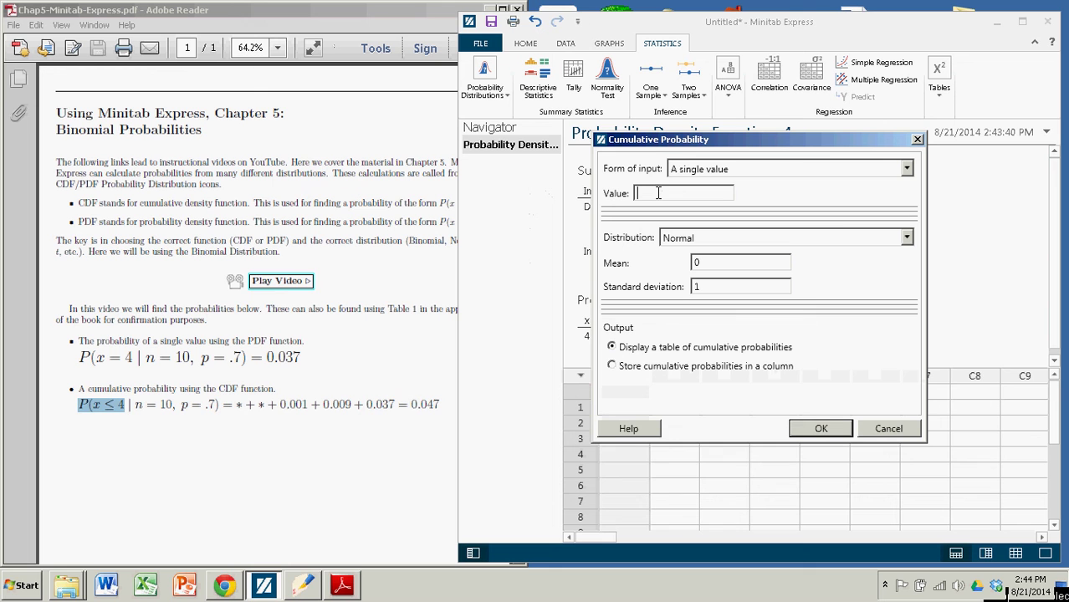
Compute the Binomial CDF for value 4, 10 trials and event probability .7
text(4)
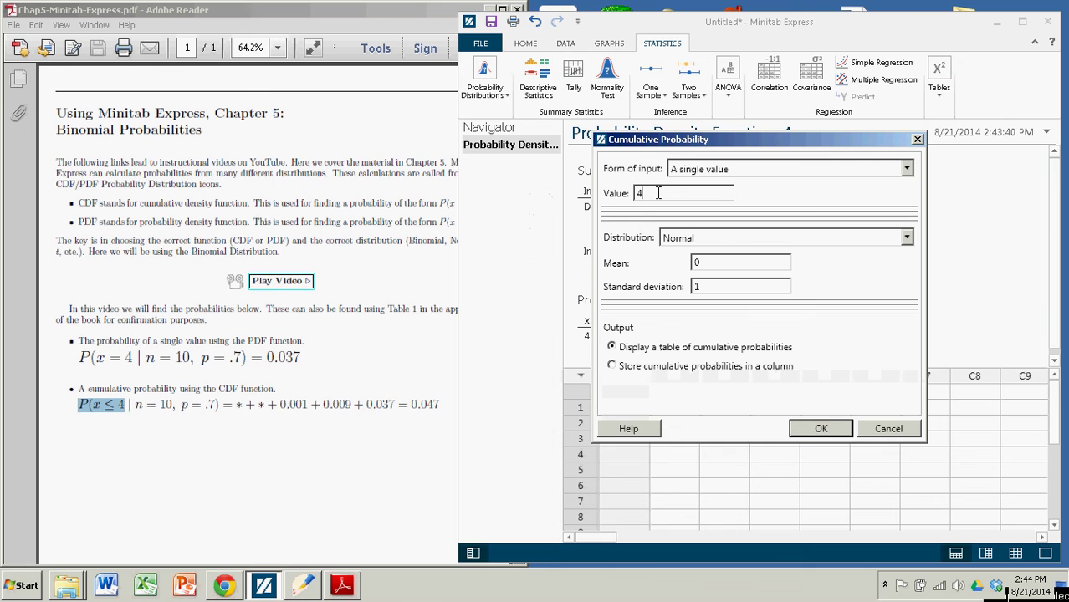
click(721, 242)
click(693, 257)
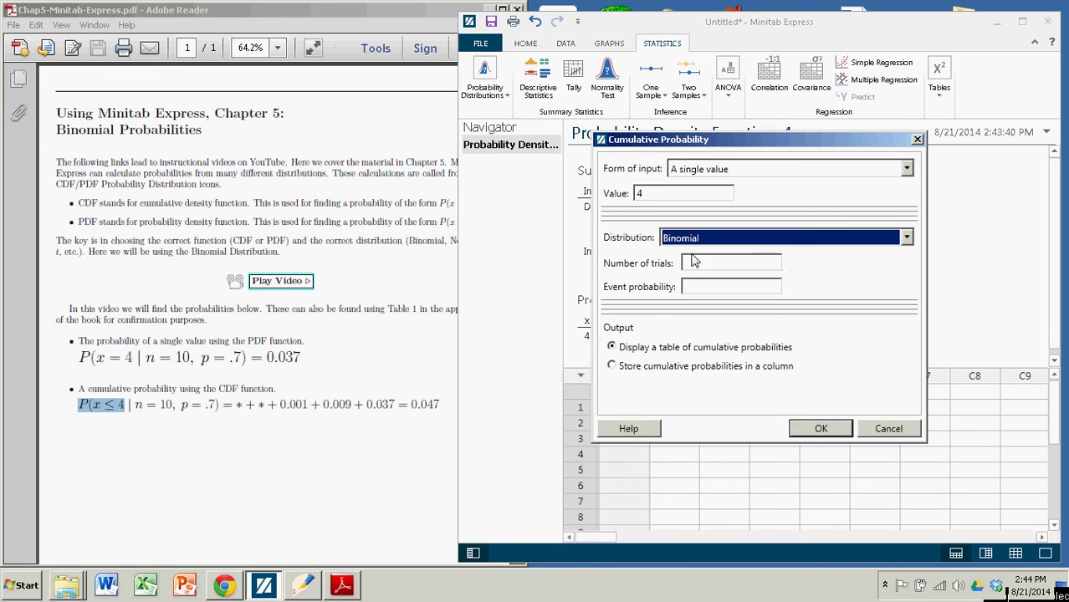
click(703, 264)
text(10)
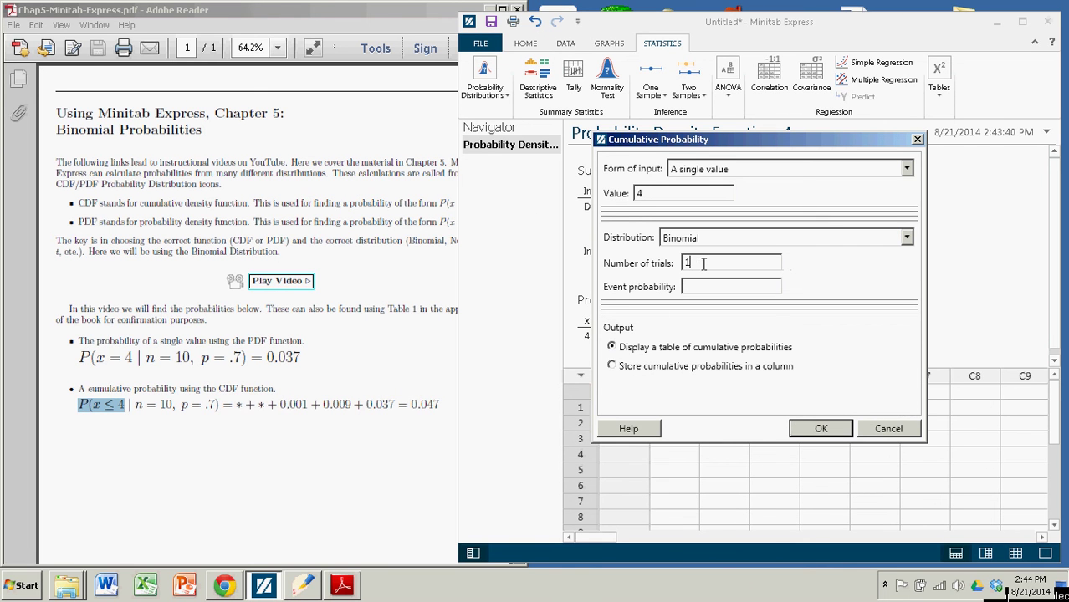
click(697, 286)
text(.7)
click(821, 428)
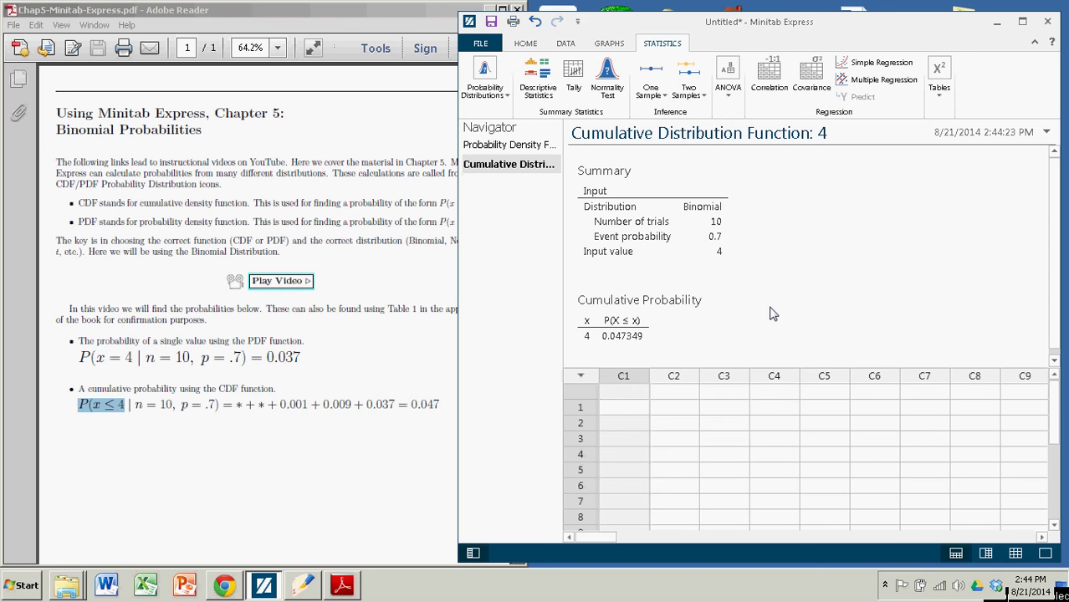
click(618, 334)
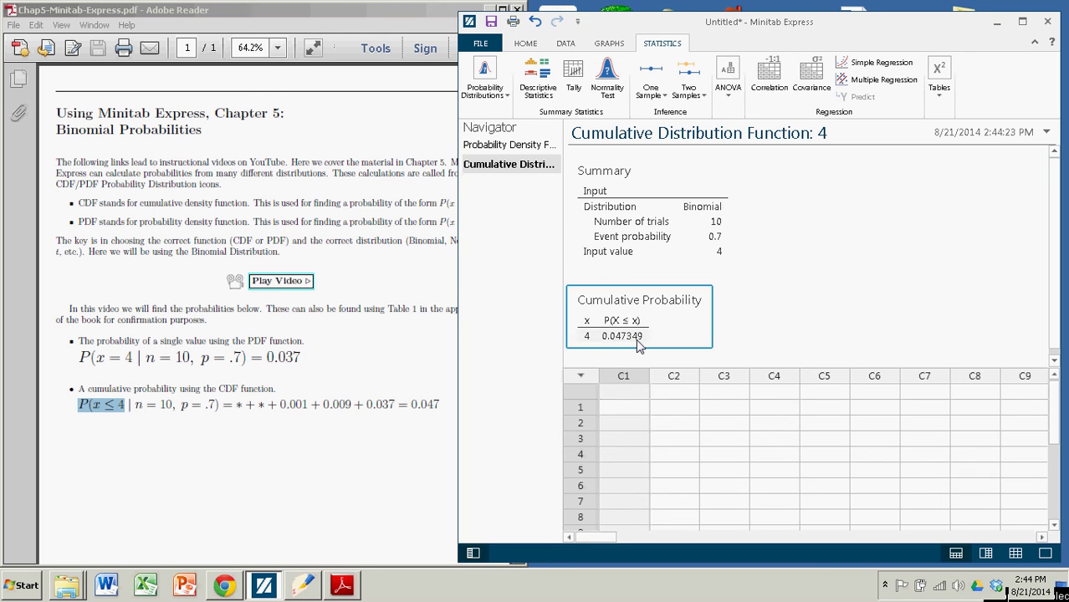
click(390, 349)
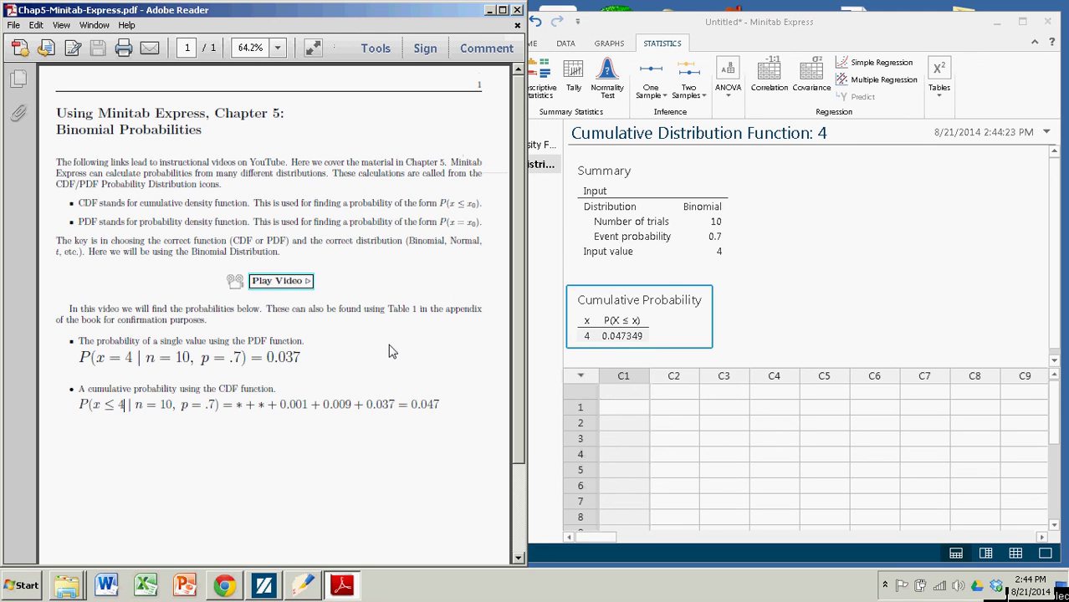
drag(412, 404, 440, 405)
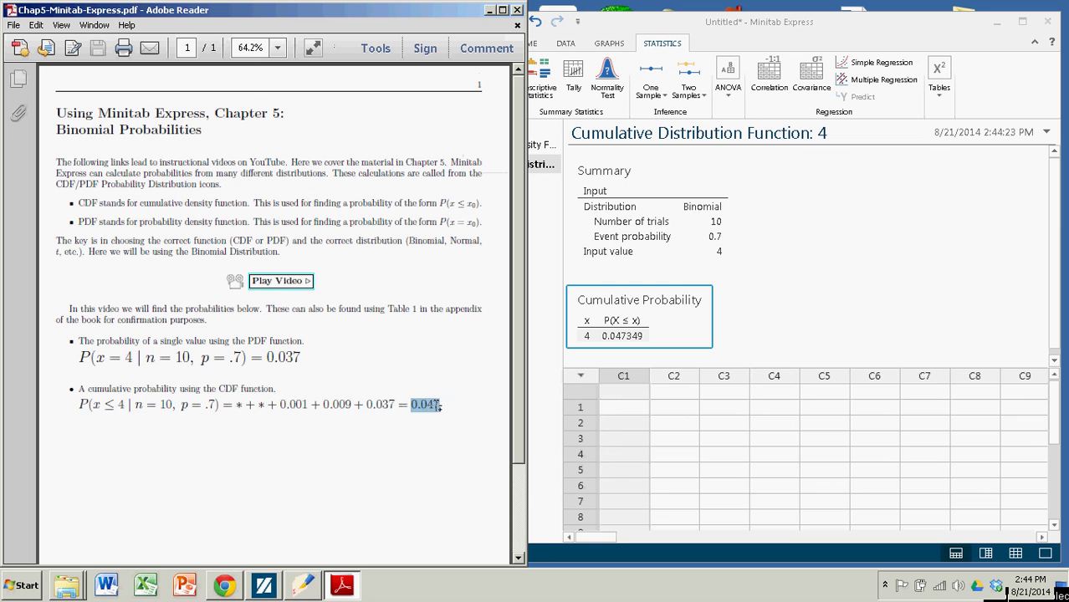
click(822, 306)
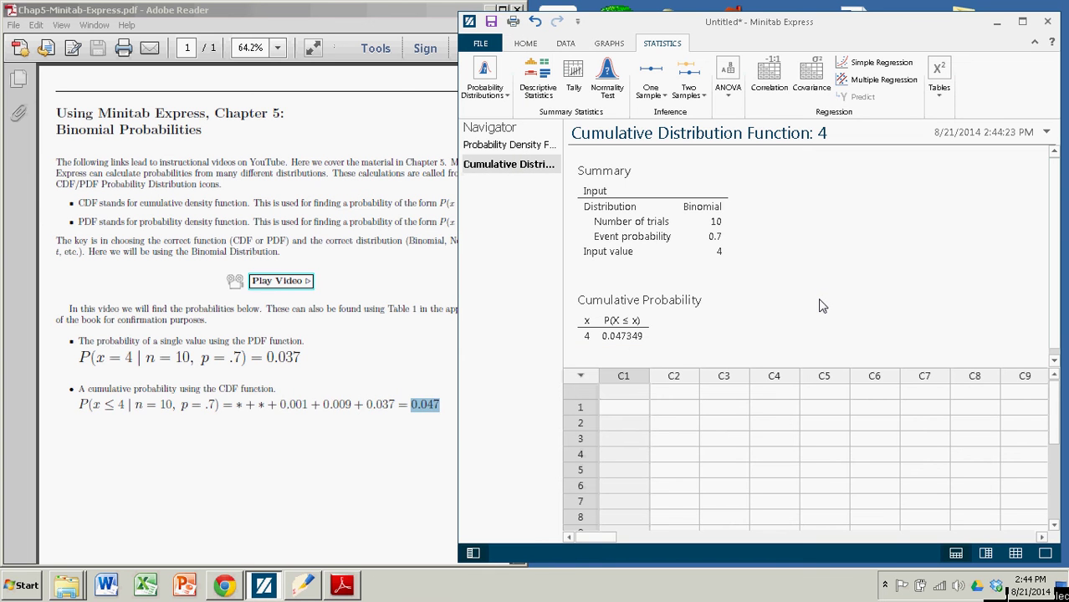